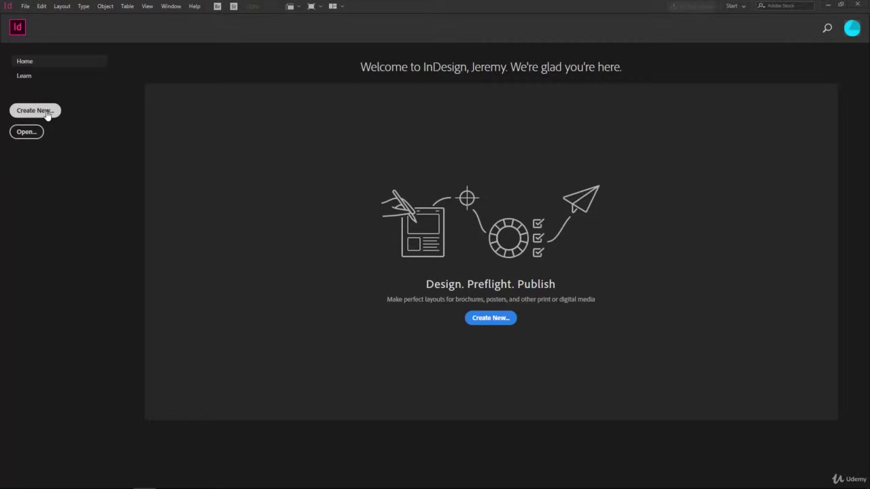
Step: Start a new document from the start screen to open the New Document window
left_click(24, 7)
mouse_move(33, 17)
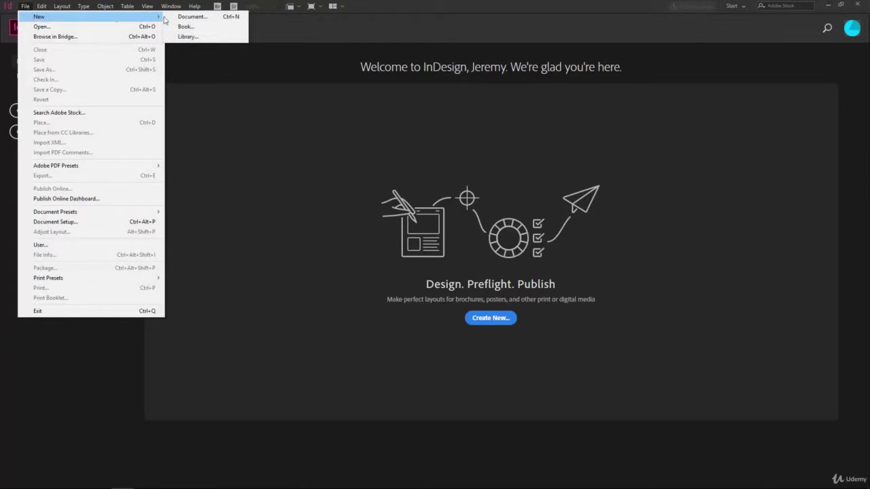
left_click(180, 59)
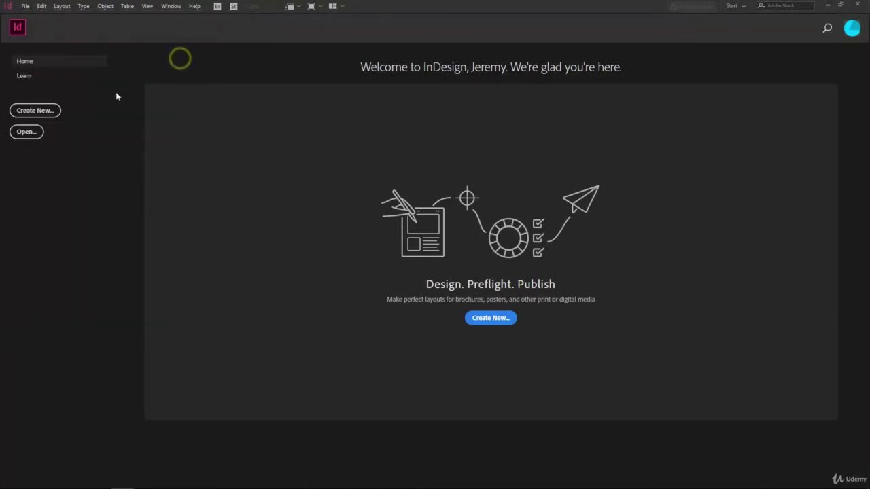
left_click(42, 114)
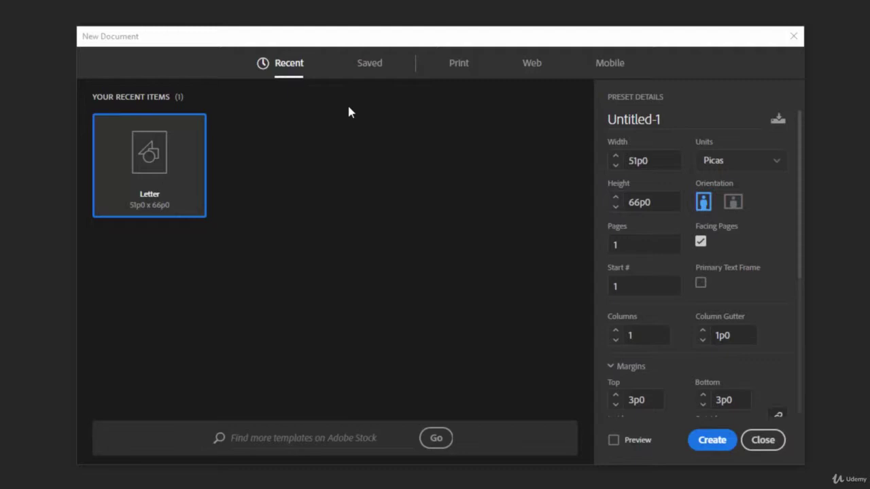
Step: Browse the Saved, Print, Web and Mobile presets, then scroll the Print templates
left_click(370, 63)
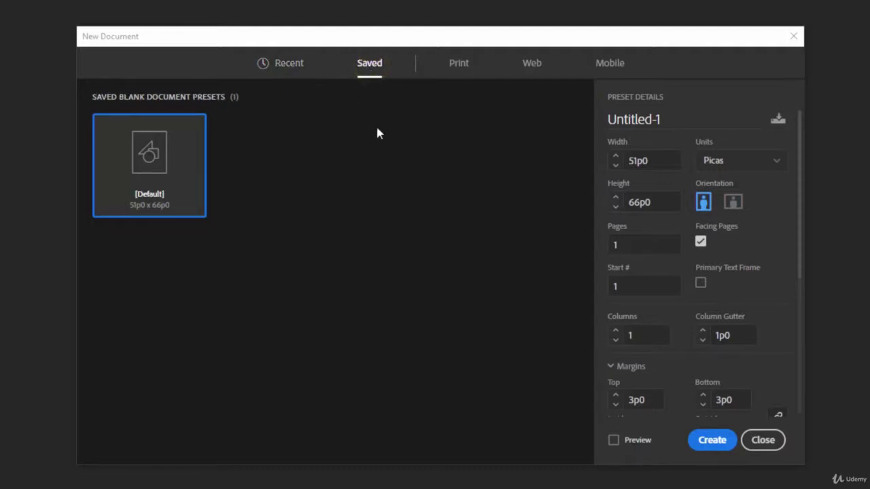
left_click(459, 65)
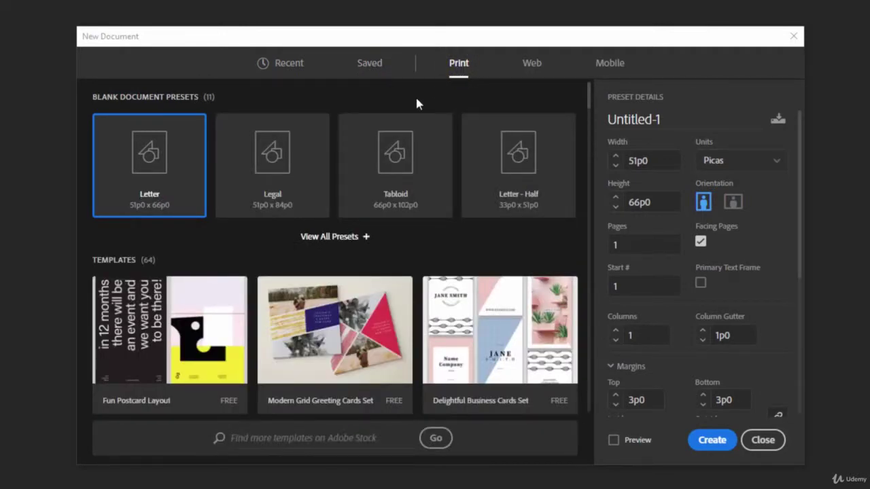
left_click(531, 66)
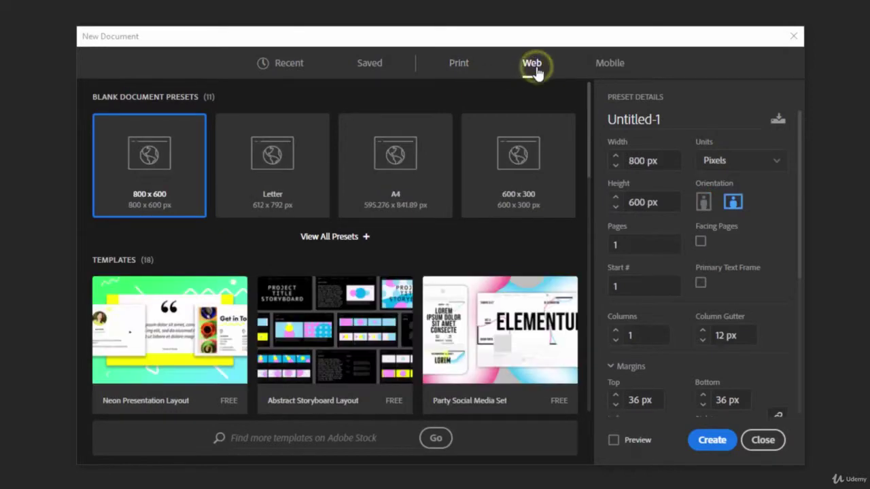
left_click(606, 66)
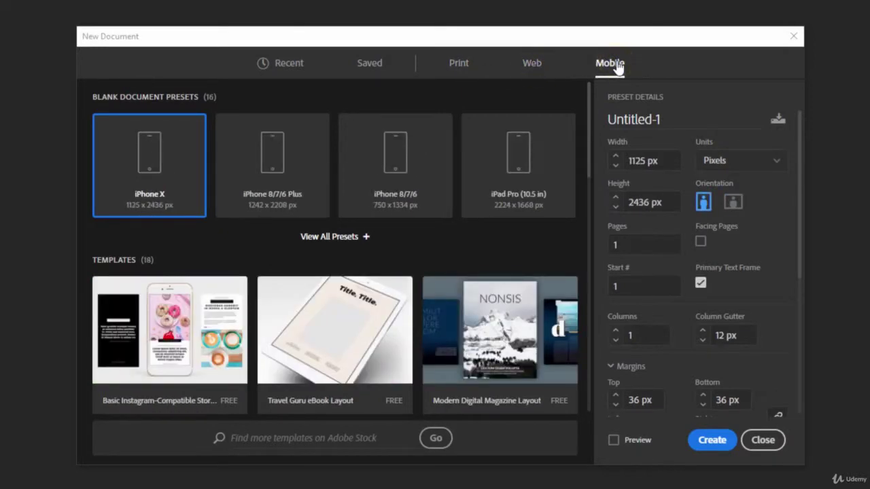
left_click(455, 68)
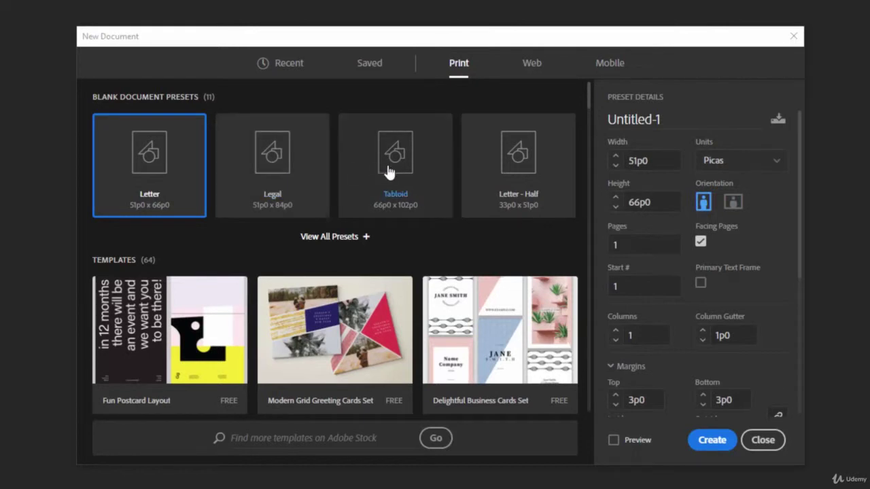
left_click_drag(587, 94, 589, 115)
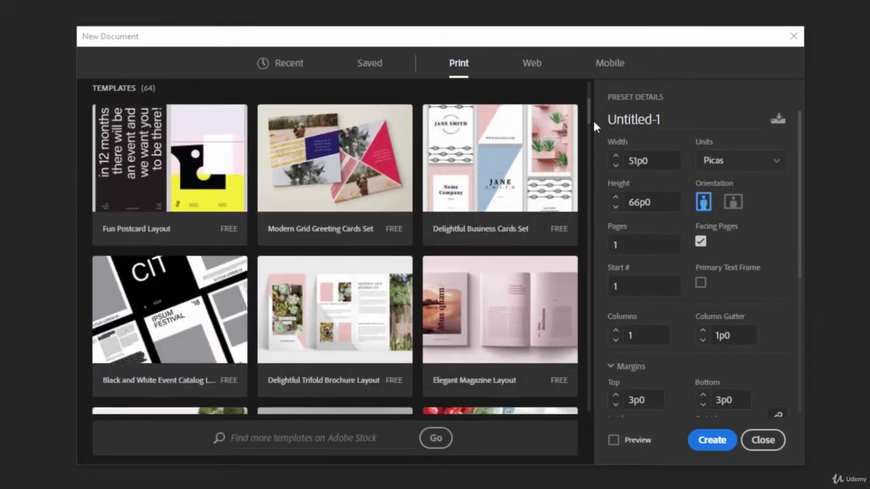
left_click_drag(590, 108, 590, 129)
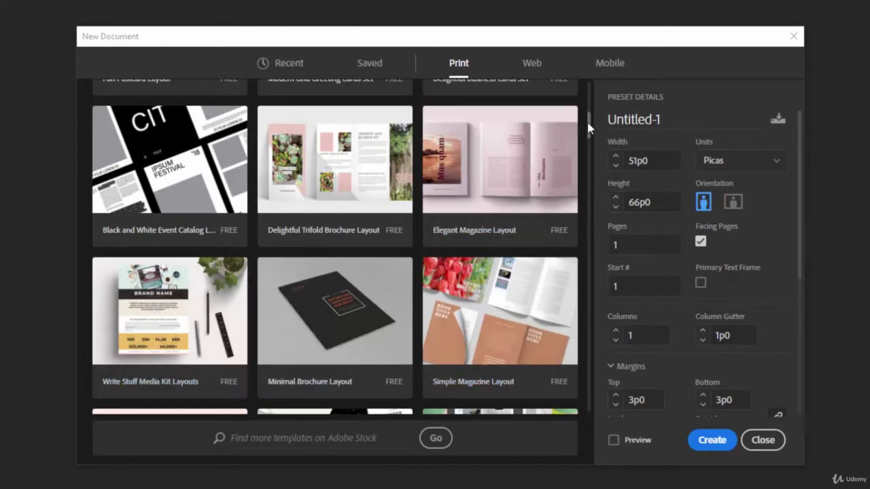
left_click_drag(588, 122, 589, 94)
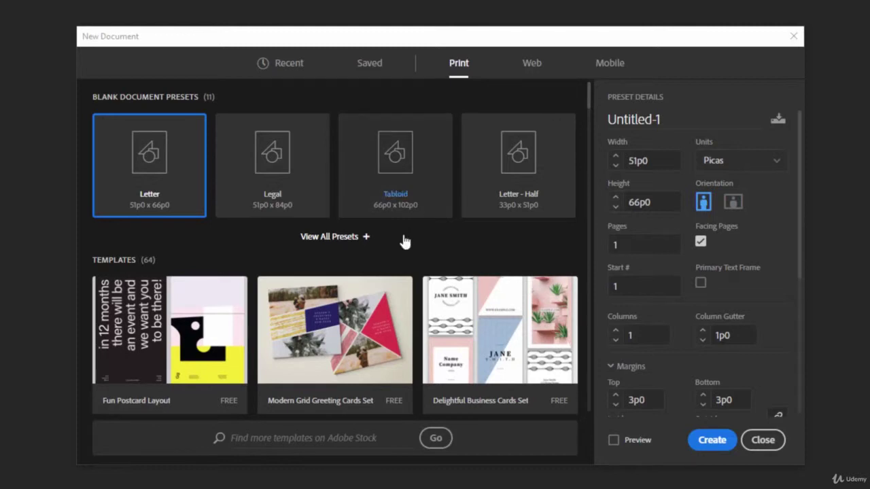
Step: List all blank print presets and choose B5 (41p6.898 × 59p0.661)
left_click(331, 237)
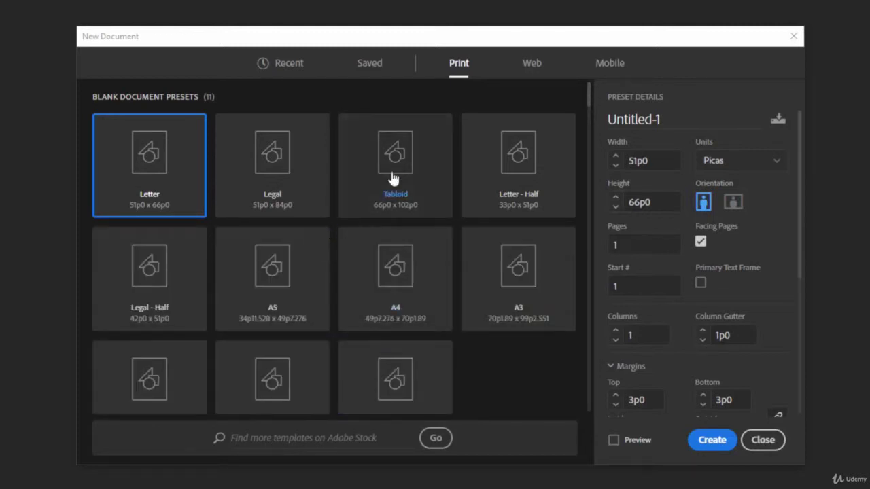
left_click_drag(588, 97, 590, 102)
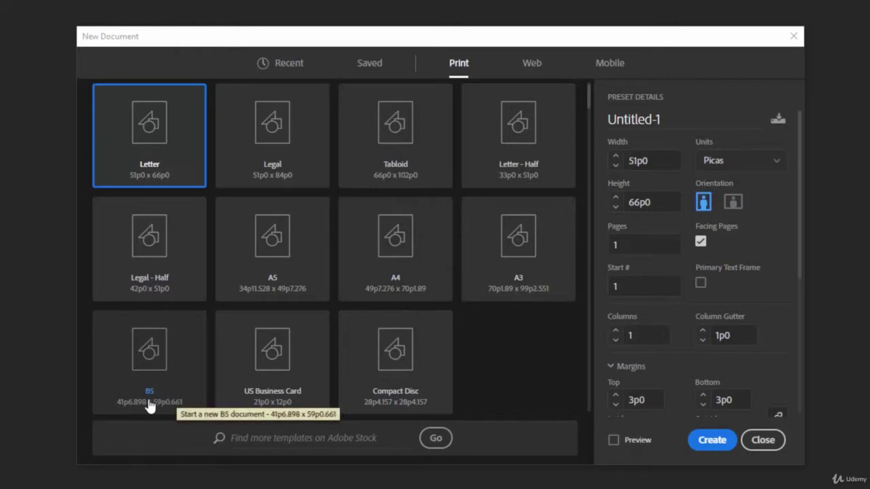
left_click(189, 384)
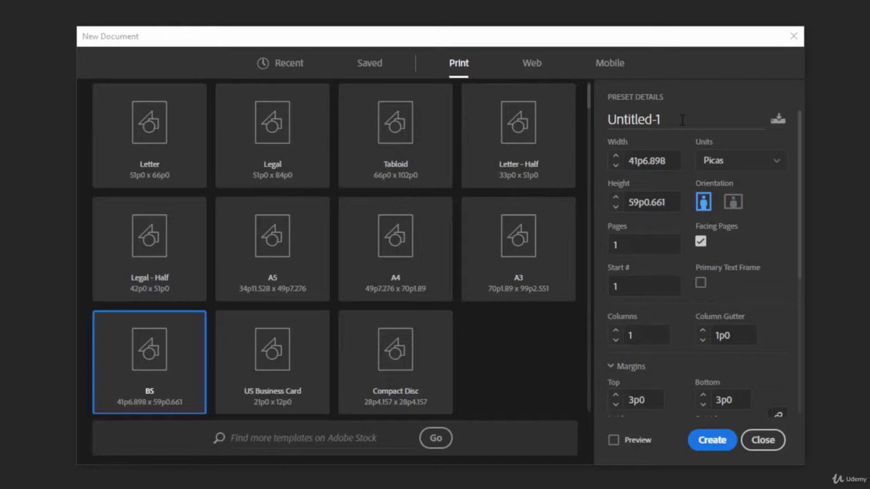
Step: Name the document 'Book Cover Design', switch units to Millimeters, and turn off Facing Pages
double_click(683, 120)
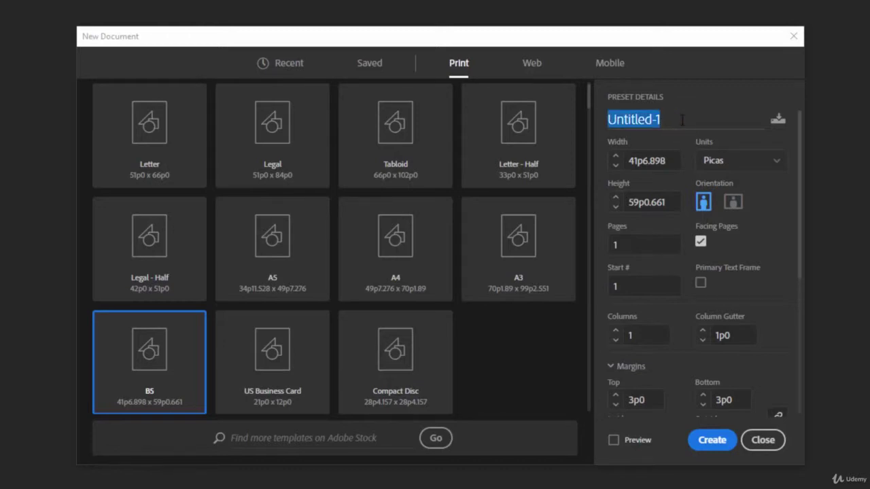
type("Book Cover")
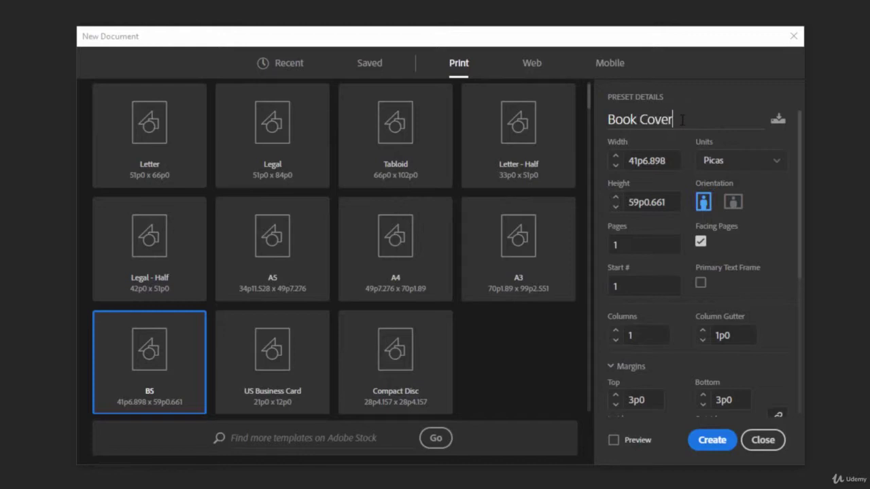
type(" Design")
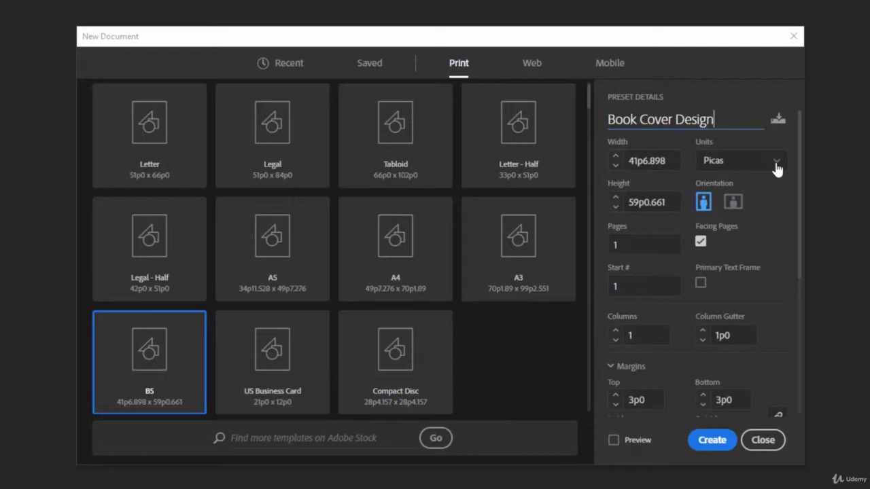
left_click(775, 164)
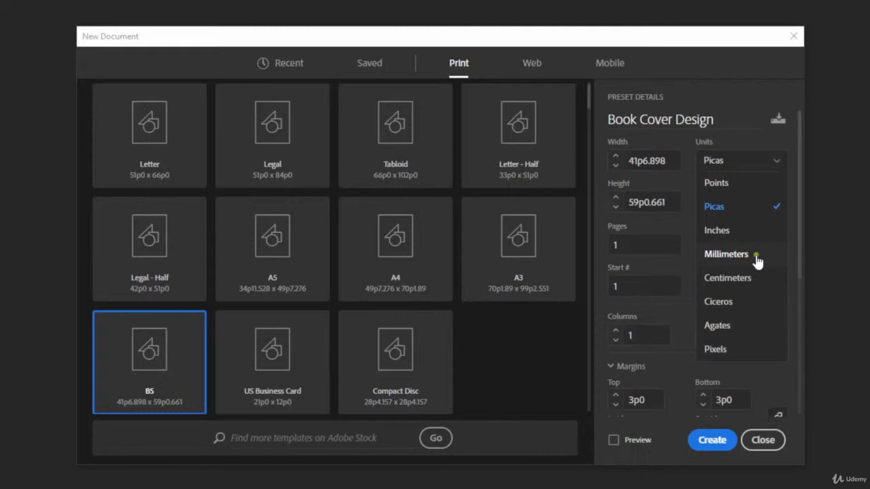
left_click(757, 256)
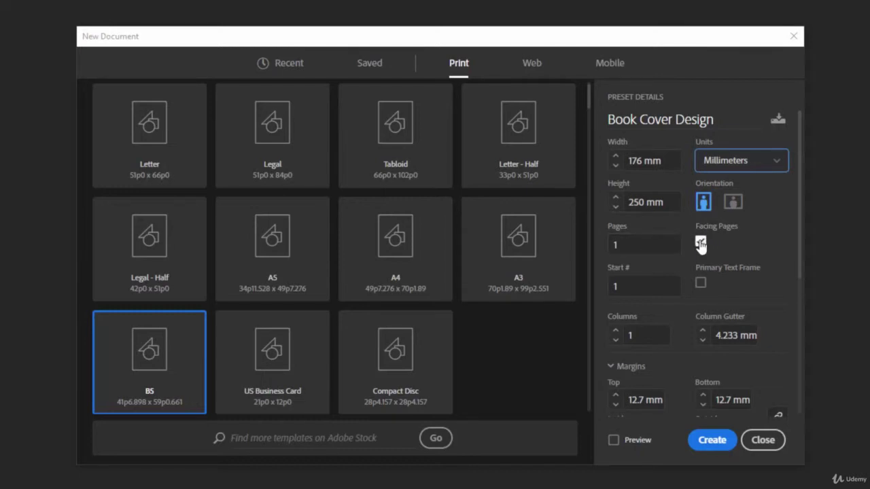
left_click(700, 243)
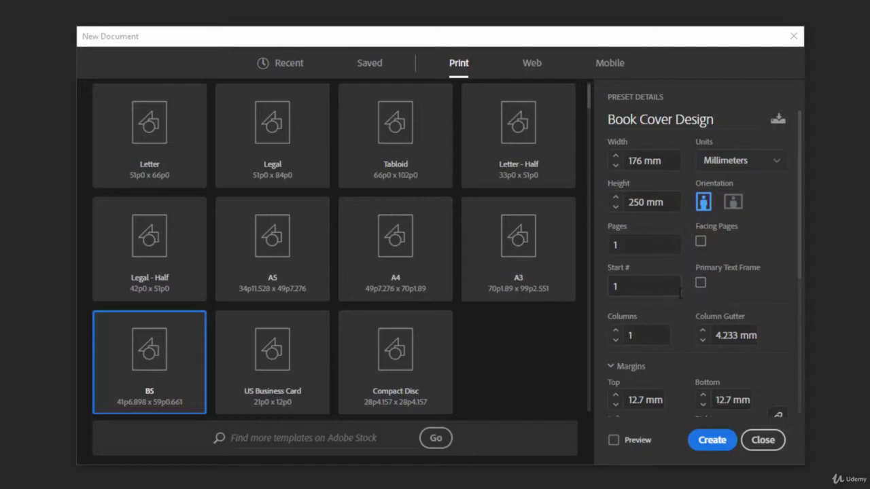
Step: Rearrange the Preset Details sections to bring the Margins settings into view
left_click_drag(801, 256, 800, 358)
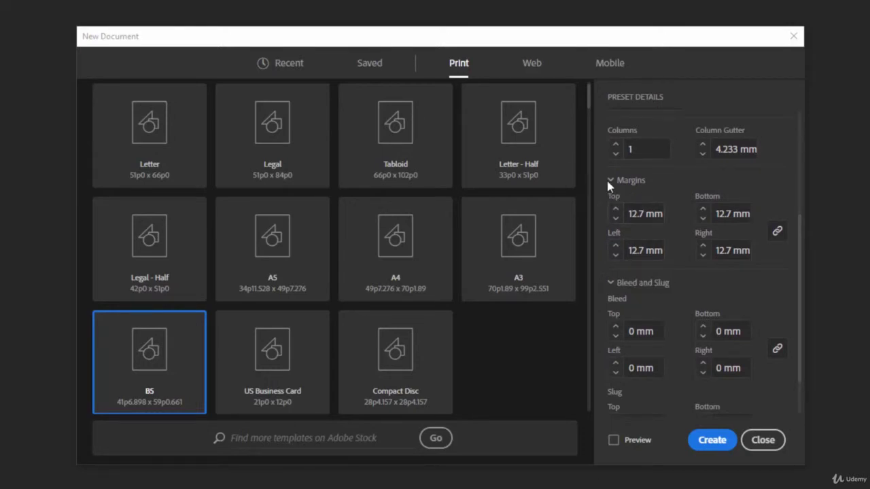
scroll(612, 185, "up", 2)
left_click(616, 261)
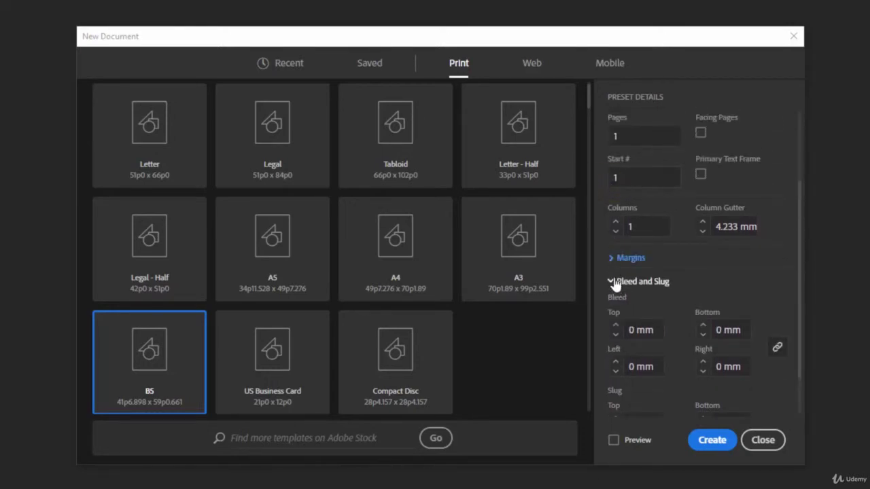
left_click(613, 285)
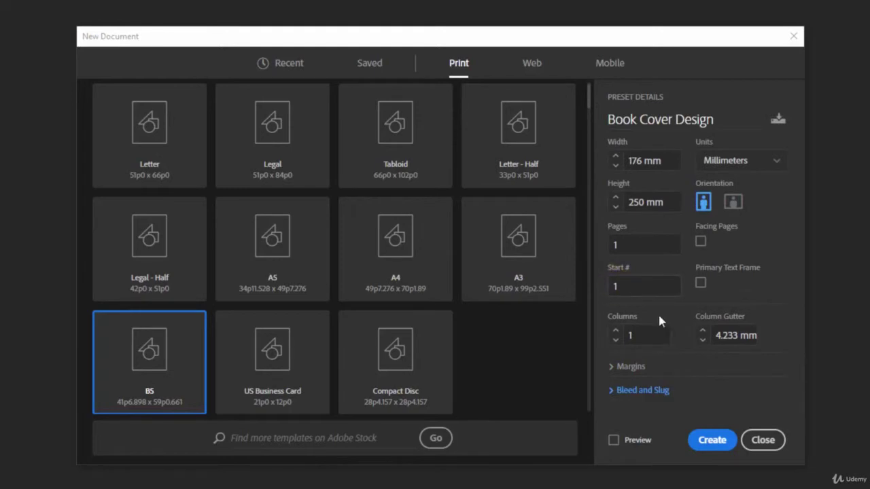
left_click(612, 367)
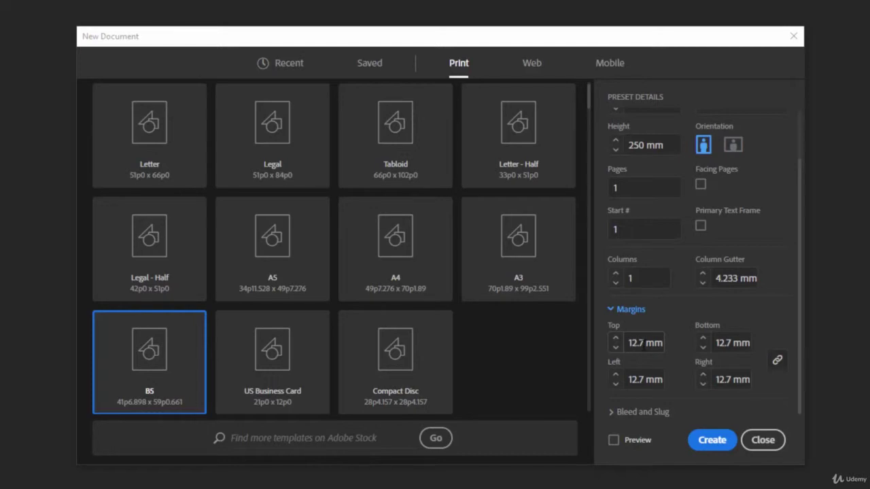
Step: Replace the 12.7 mm top margin with 10 so all linked margins become 10 mm
left_click(644, 342)
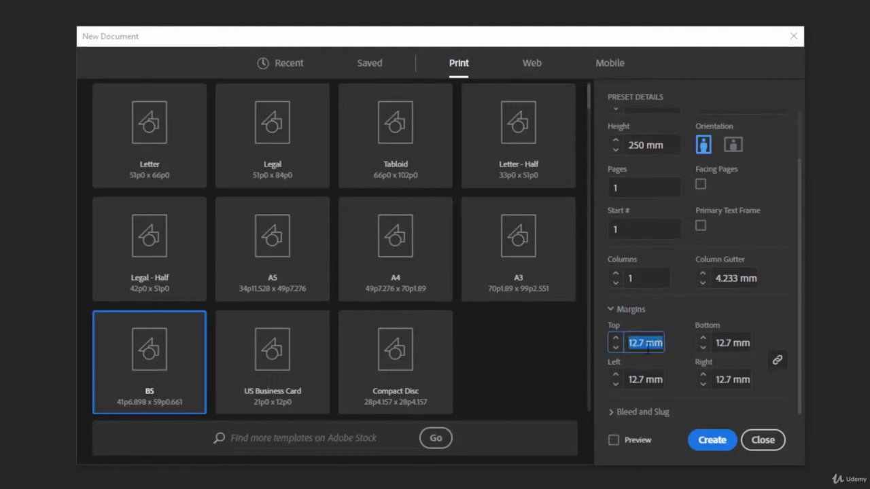
left_click(641, 341)
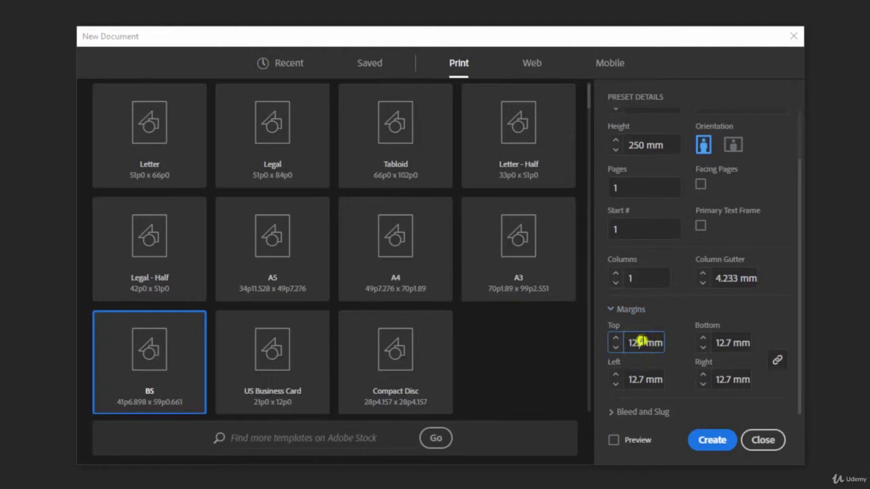
left_click(642, 342)
left_click(648, 343)
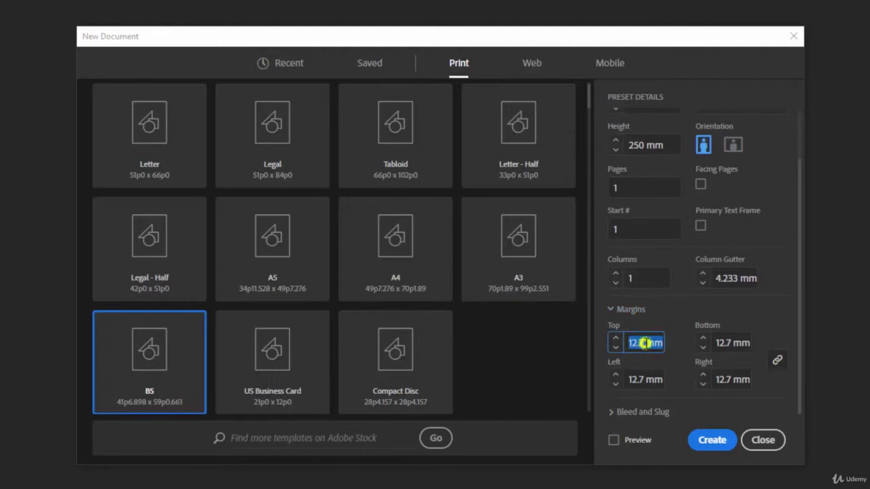
key("BackSpace")
key("BackSpace")
key("BackSpace")
key("BackSpace")
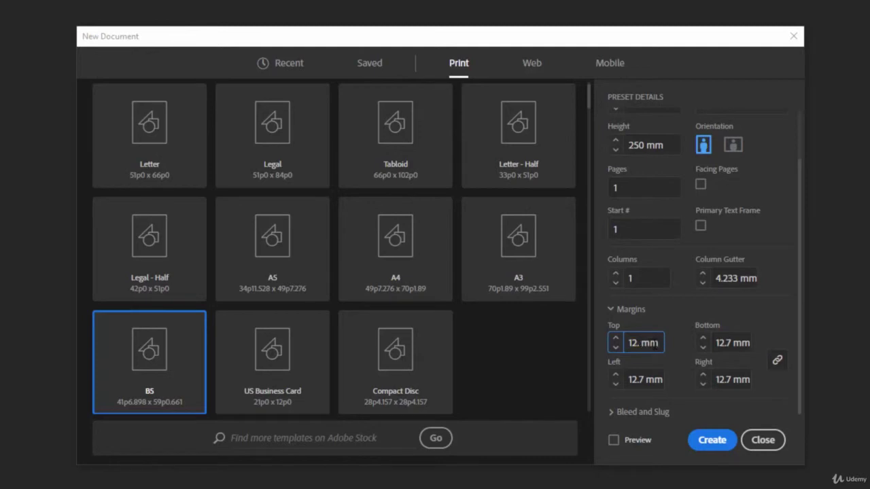
type("10")
left_click(720, 340)
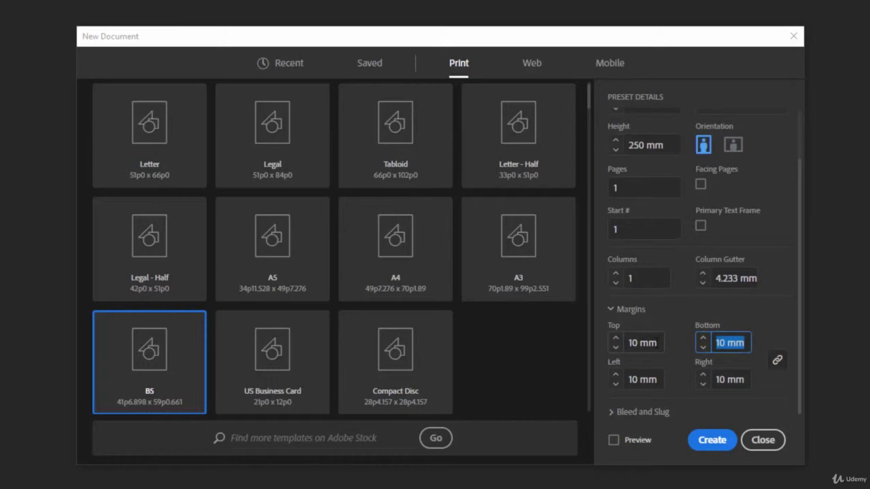
left_click(646, 343)
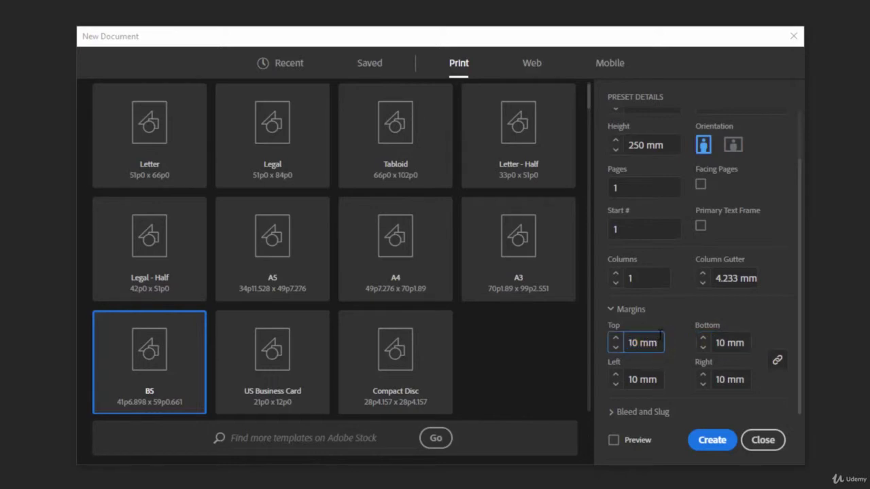
left_click(796, 278)
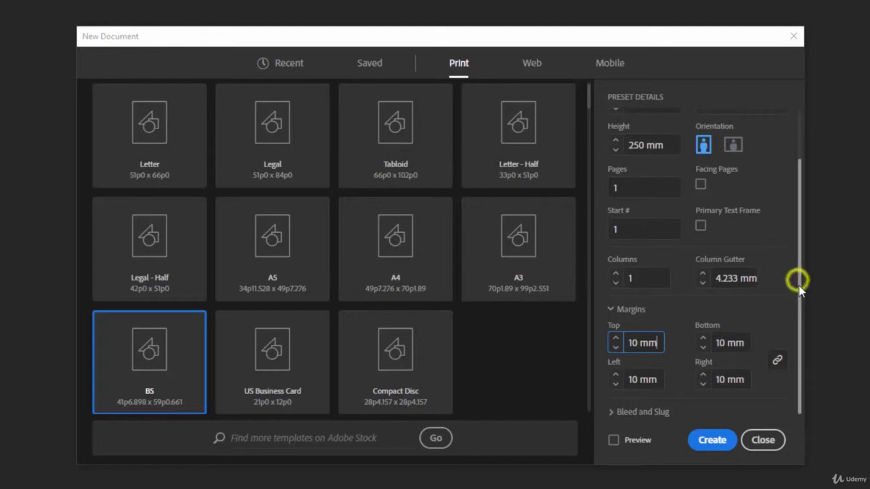
Step: Expand Bleed and Slug and set a linked 5 mm bleed on all four sides
left_click(613, 412)
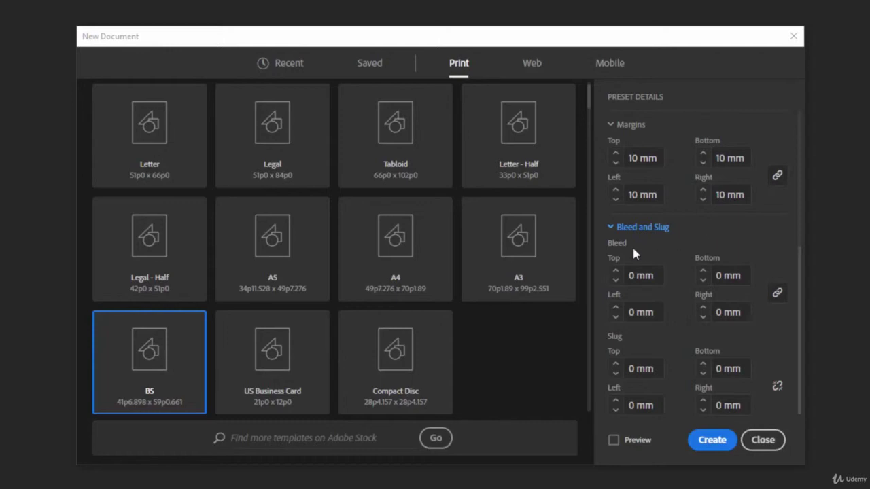
left_click(655, 275)
type("5")
left_click(669, 252)
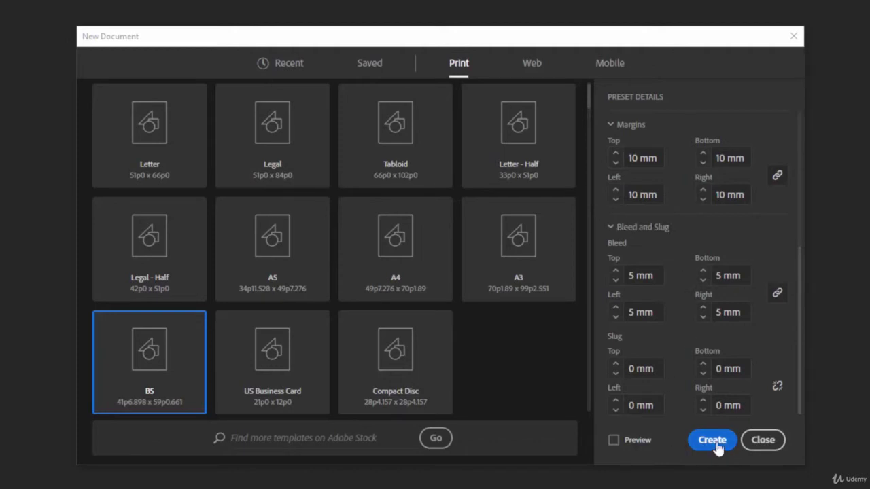
Step: Create the 176 × 250 mm Book Cover Design document
left_click(717, 445)
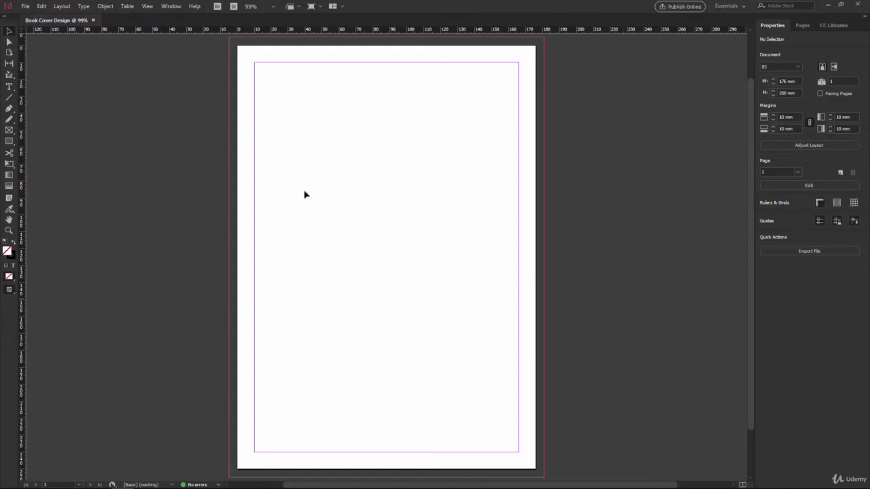
left_click(25, 6)
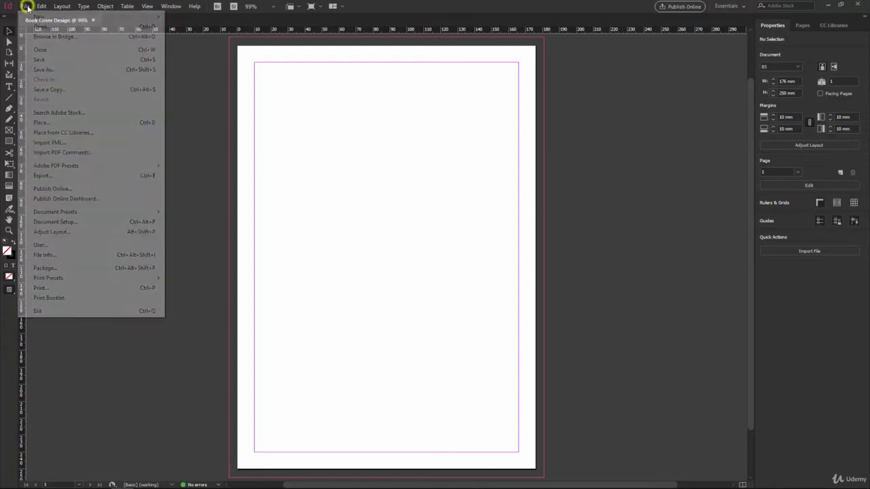
left_click(25, 6)
left_click(42, 6)
left_click(41, 6)
left_click(84, 6)
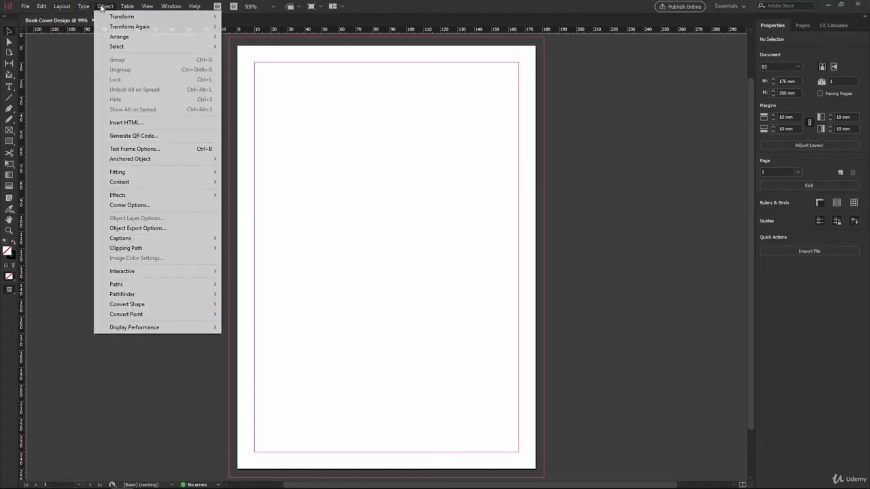
left_click(106, 6)
left_click(140, 6)
left_click(138, 5)
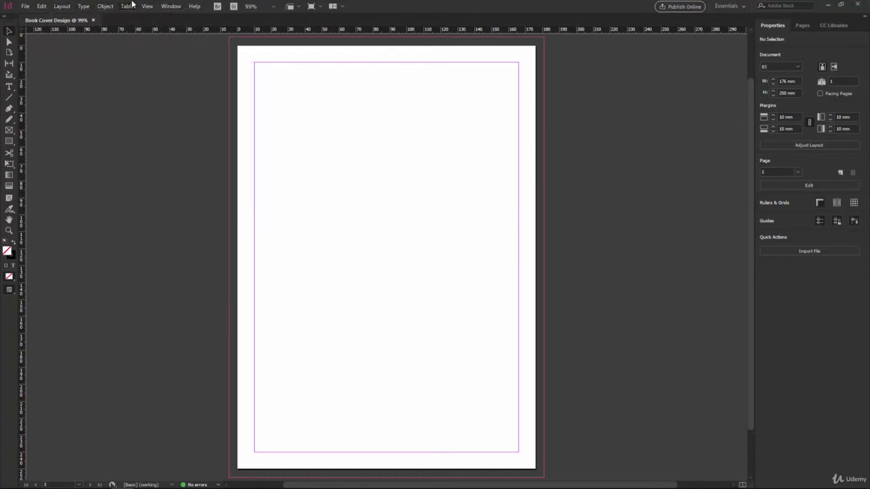